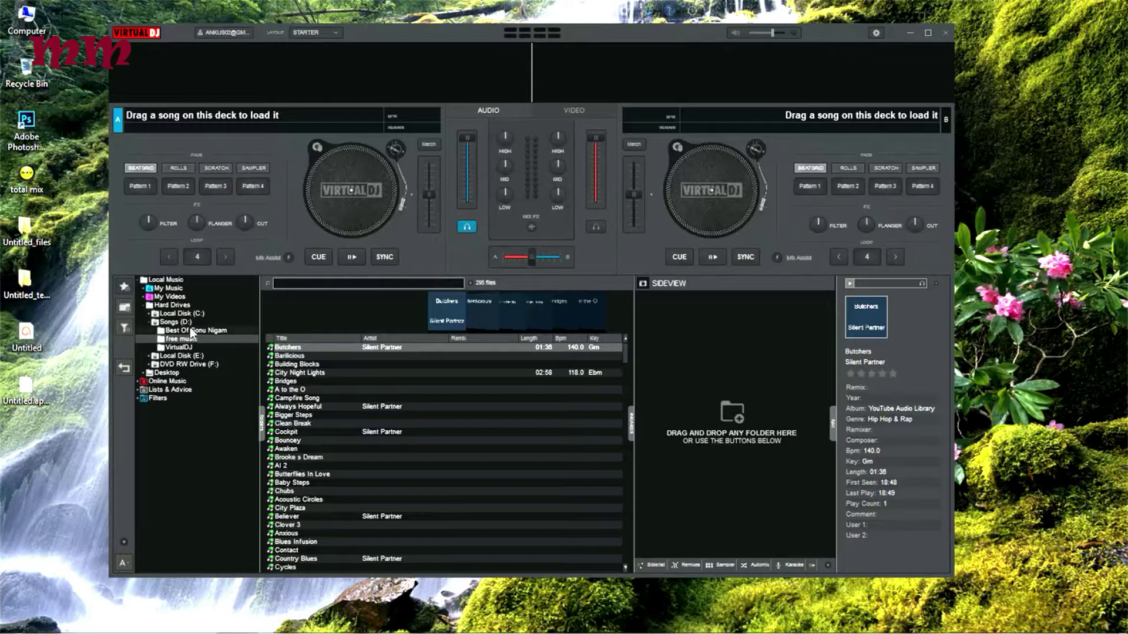
# Load Butchers onto deck A and Barilicious onto deck B from the free music folder
pyautogui.click(182, 322)
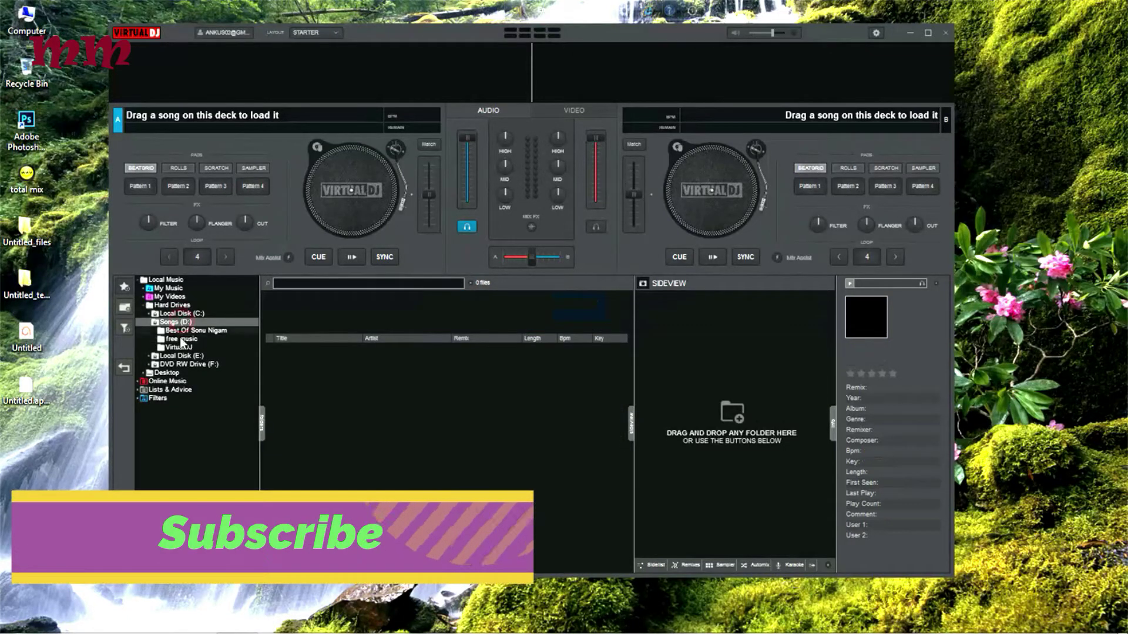
pyautogui.click(178, 339)
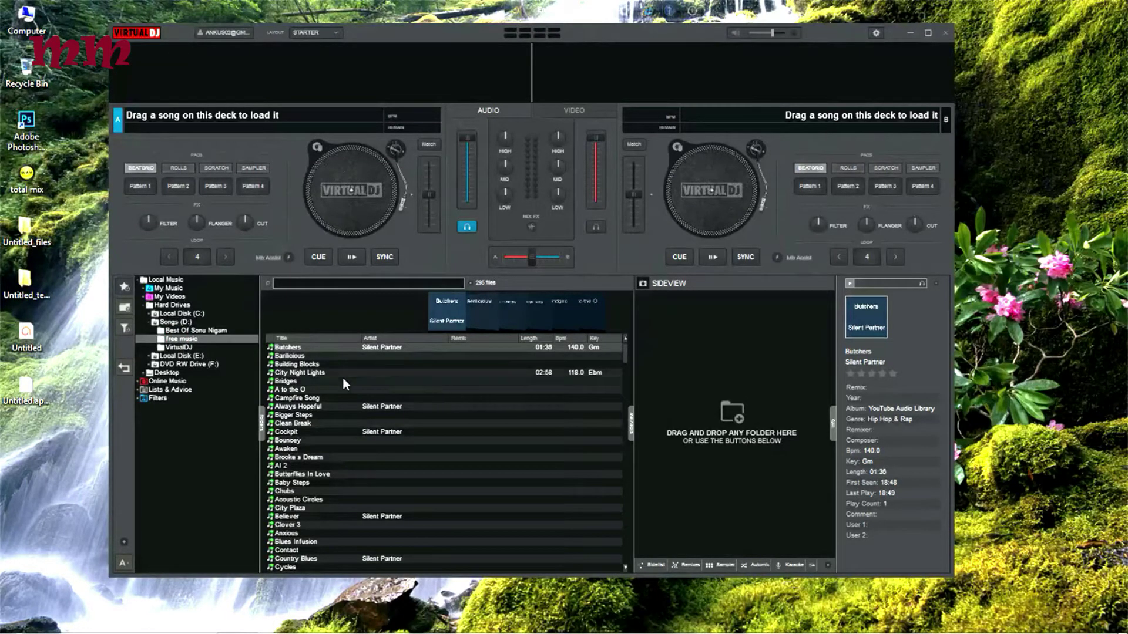
pyautogui.moveTo(308, 348); pyautogui.dragTo(212, 128)
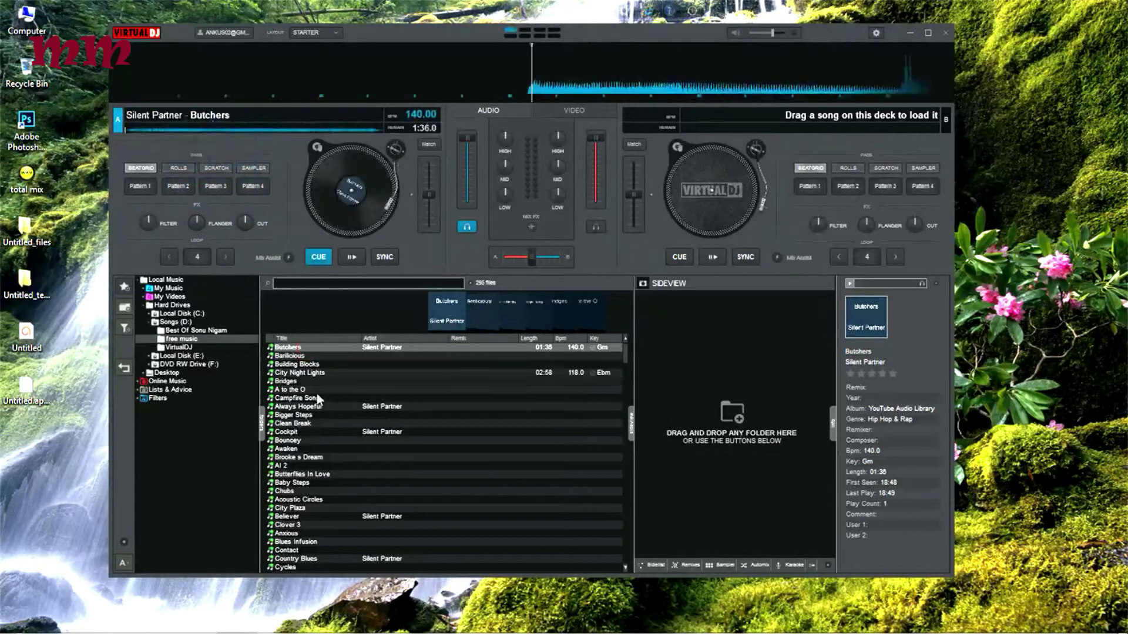
pyautogui.moveTo(293, 356); pyautogui.dragTo(721, 114)
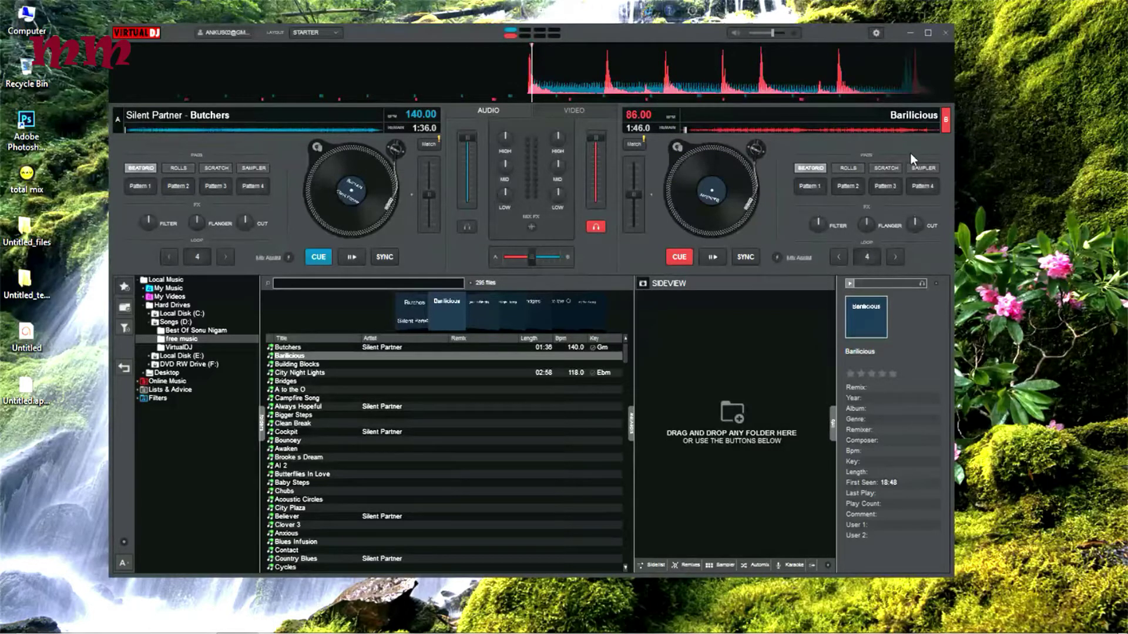
# Open the Record settings, start recording, and arrange the settings window below the decks
pyautogui.click(877, 34)
pyautogui.moveTo(653, 79); pyautogui.dragTo(923, 241)
pyautogui.click(879, 421)
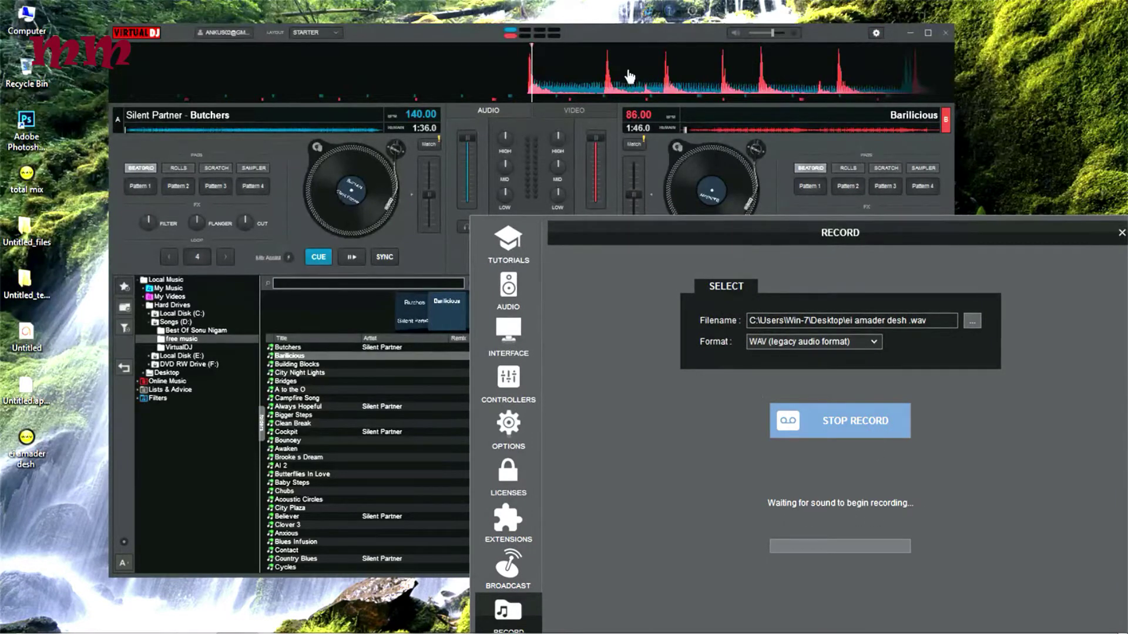
pyautogui.moveTo(576, 35); pyautogui.dragTo(480, 3)
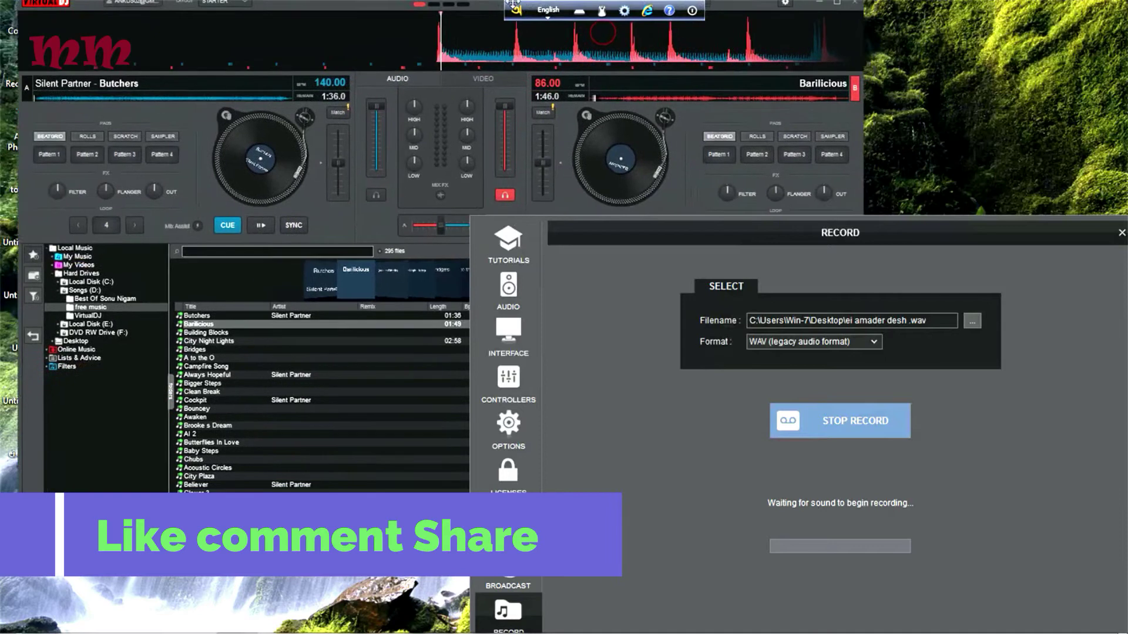
pyautogui.moveTo(1042, 241); pyautogui.dragTo(698, 370)
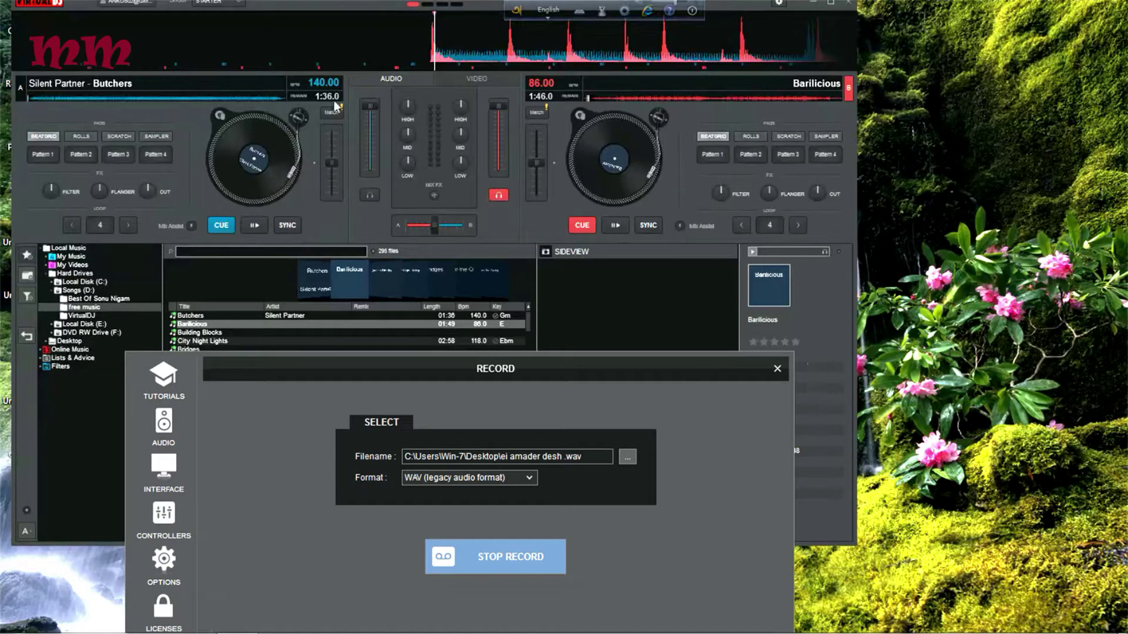
pyautogui.moveTo(356, 4); pyautogui.dragTo(394, 26)
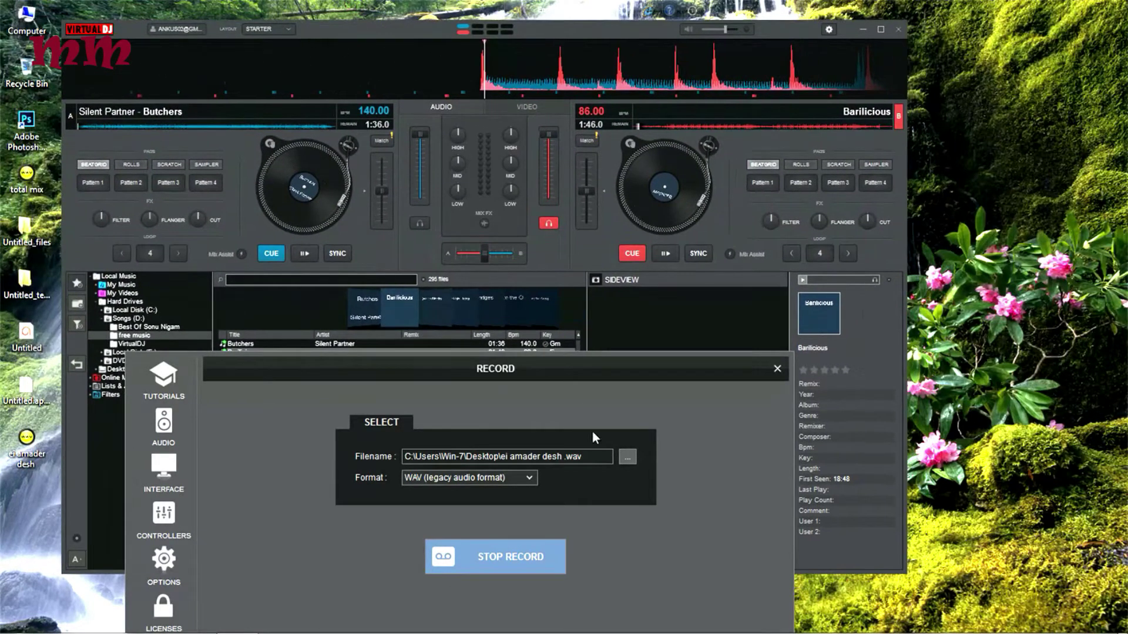
# Set the recording's output file to awsdrdqwer.wav on the Desktop, declining to overwrite ei amader desh .wav
pyautogui.click(626, 458)
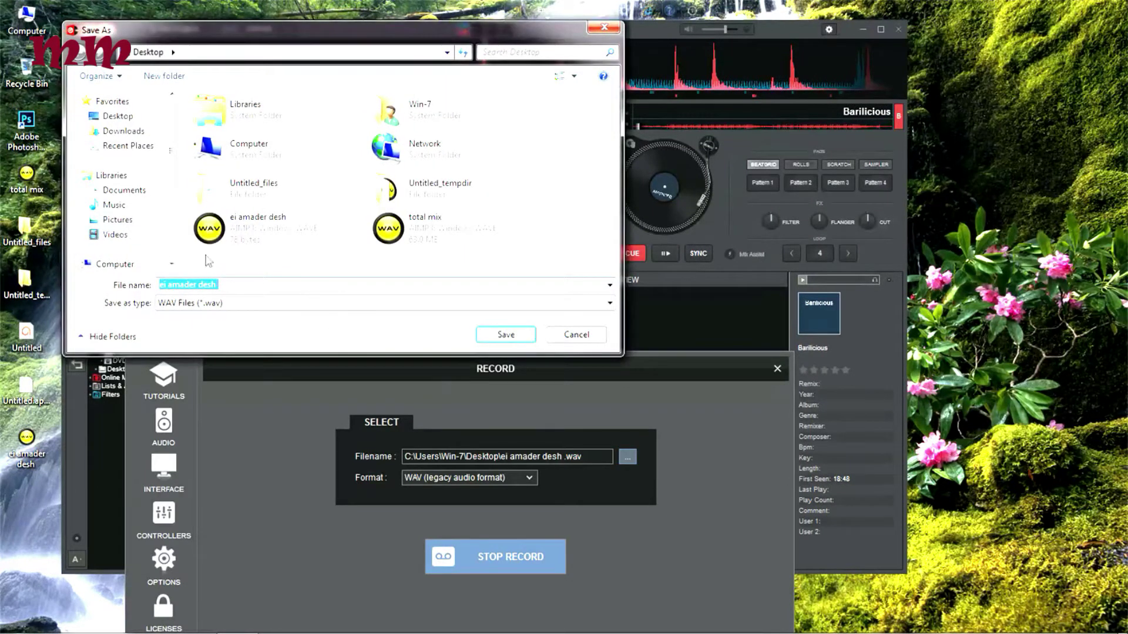
pyautogui.click(125, 117)
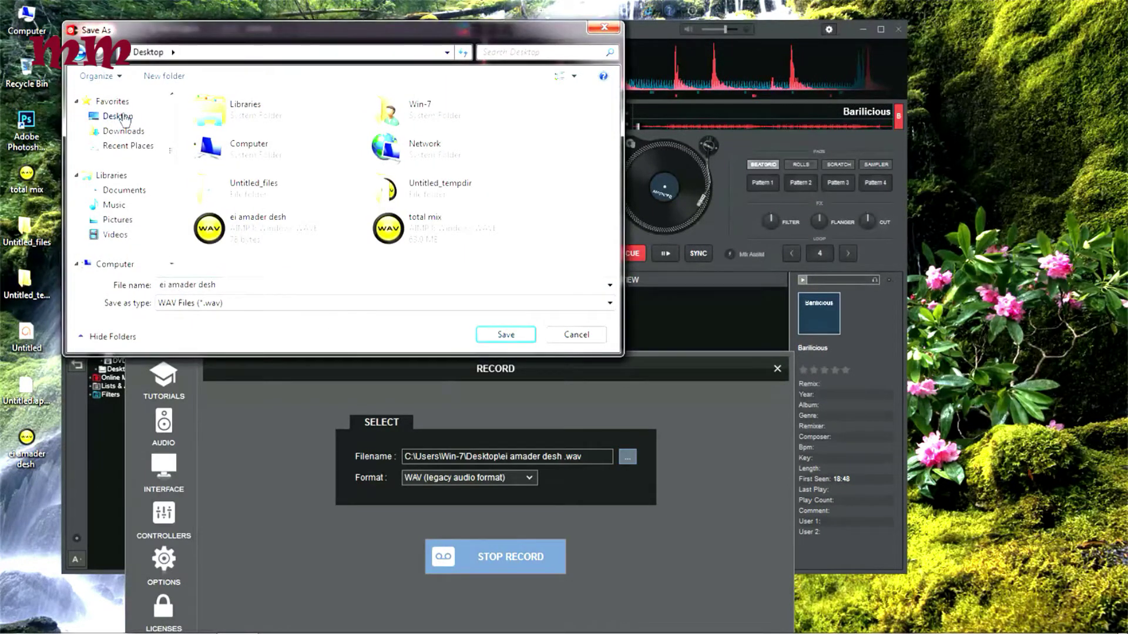
pyautogui.click(506, 335)
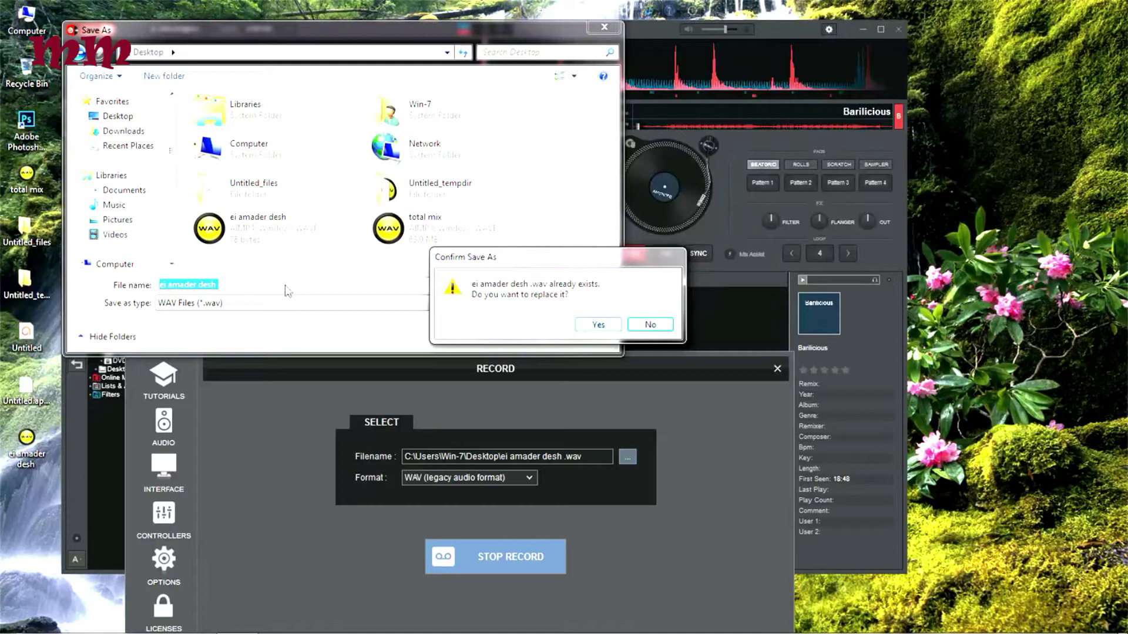
pyautogui.click(650, 324)
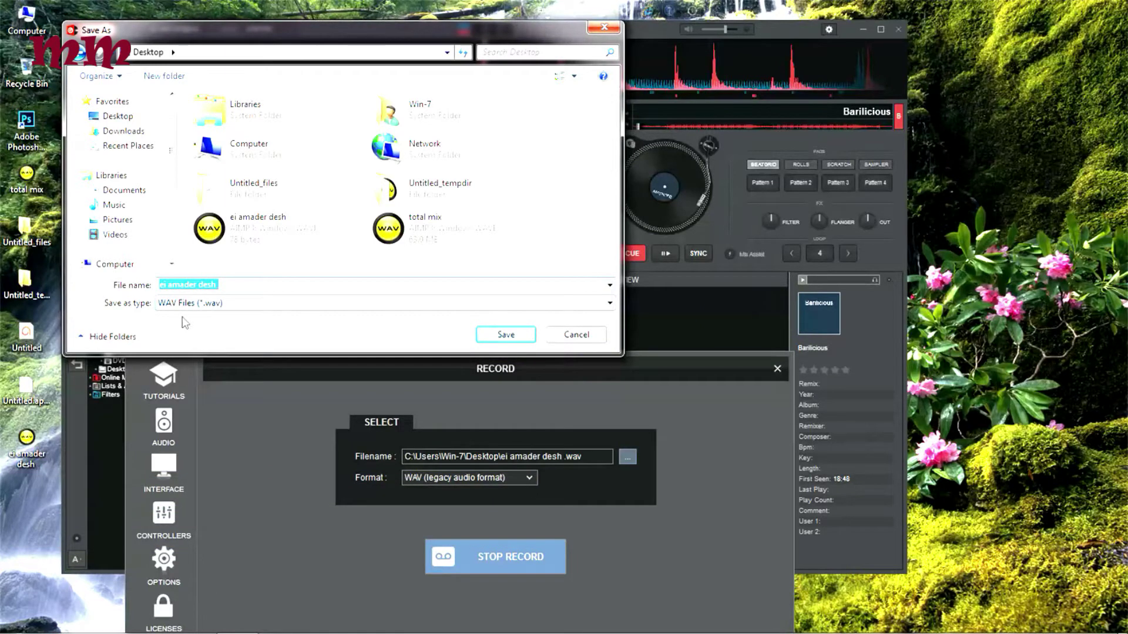
pyautogui.click(506, 335)
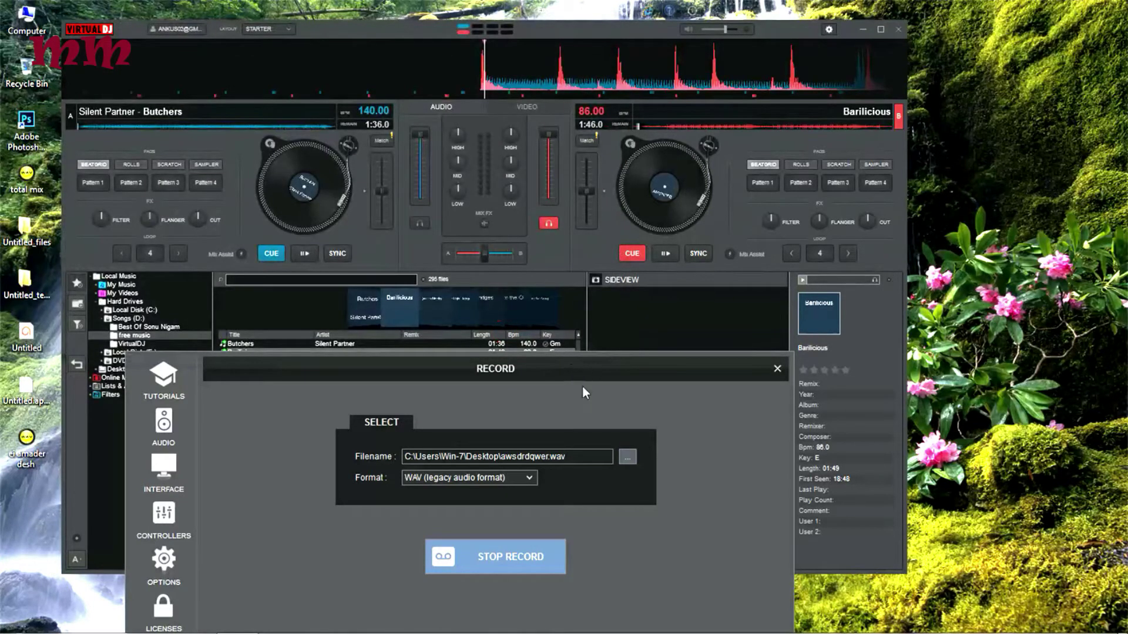
pyautogui.click(630, 456)
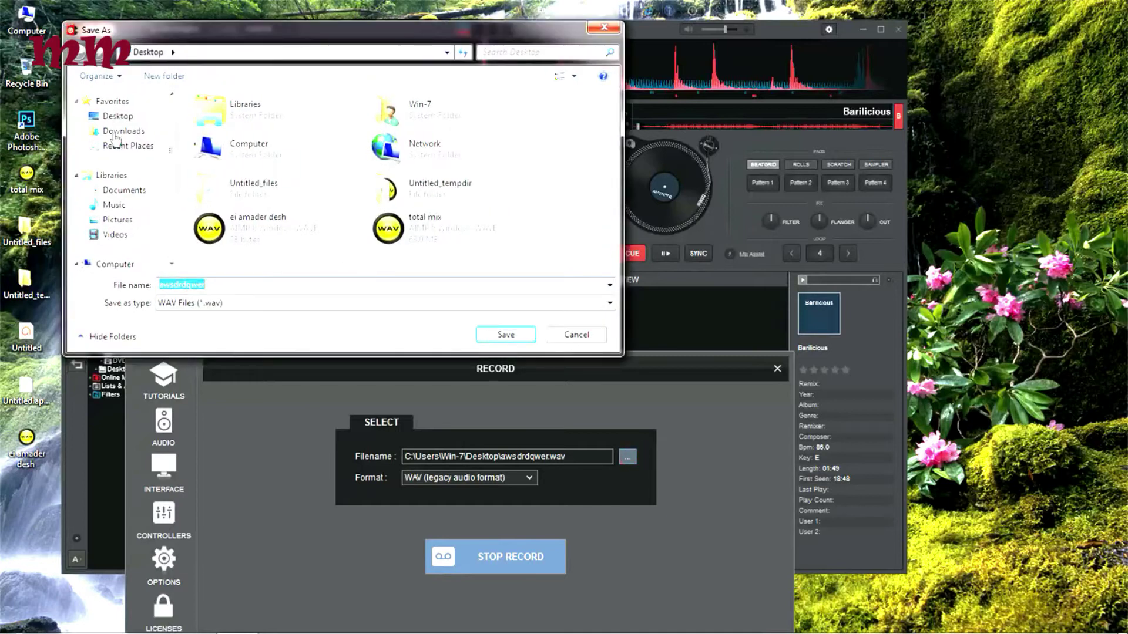
pyautogui.click(519, 338)
# Reposition the Record and deck windows so the deck controls, track list and recording status can all be seen, keeping the STARTER layout
pyautogui.moveTo(545, 379); pyautogui.dragTo(1028, 318)
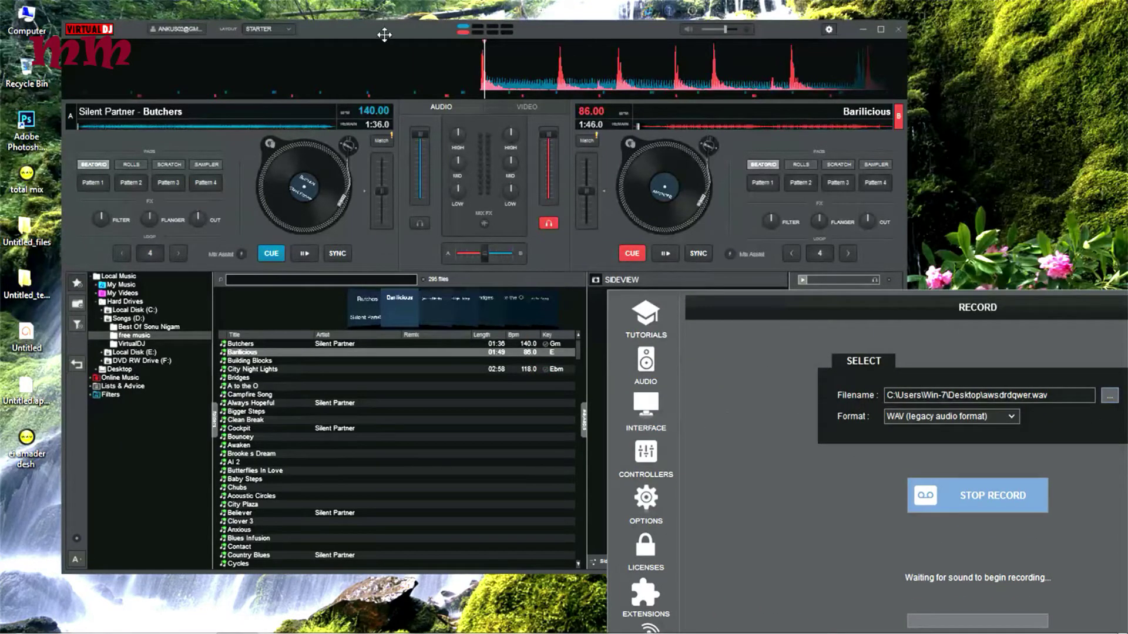
pyautogui.moveTo(385, 33); pyautogui.dragTo(327, 12)
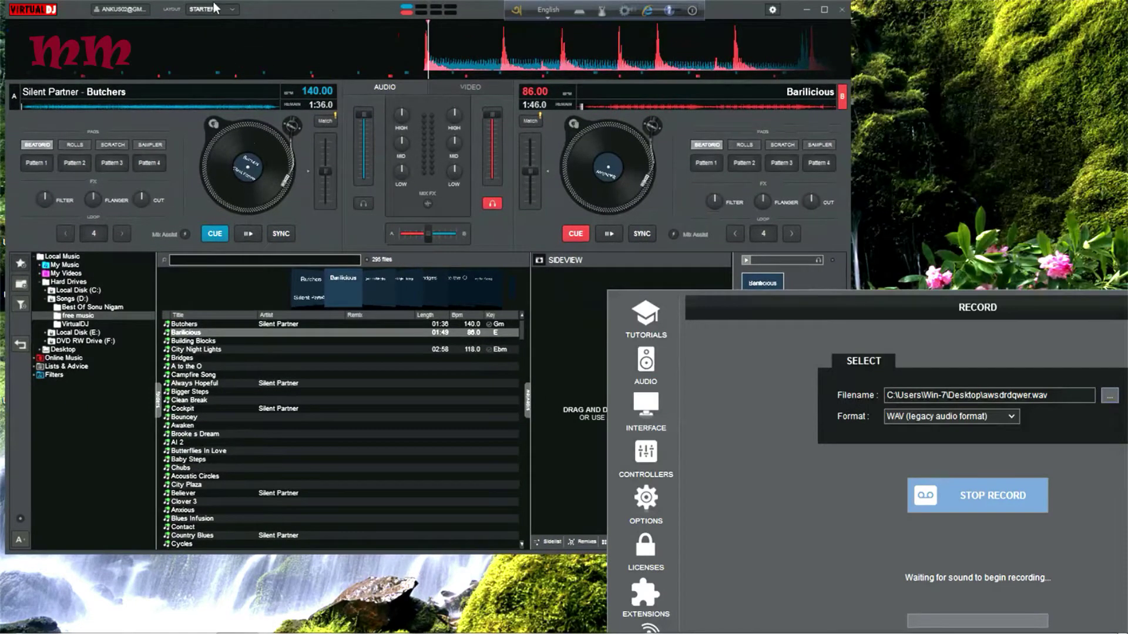
pyautogui.click(234, 8)
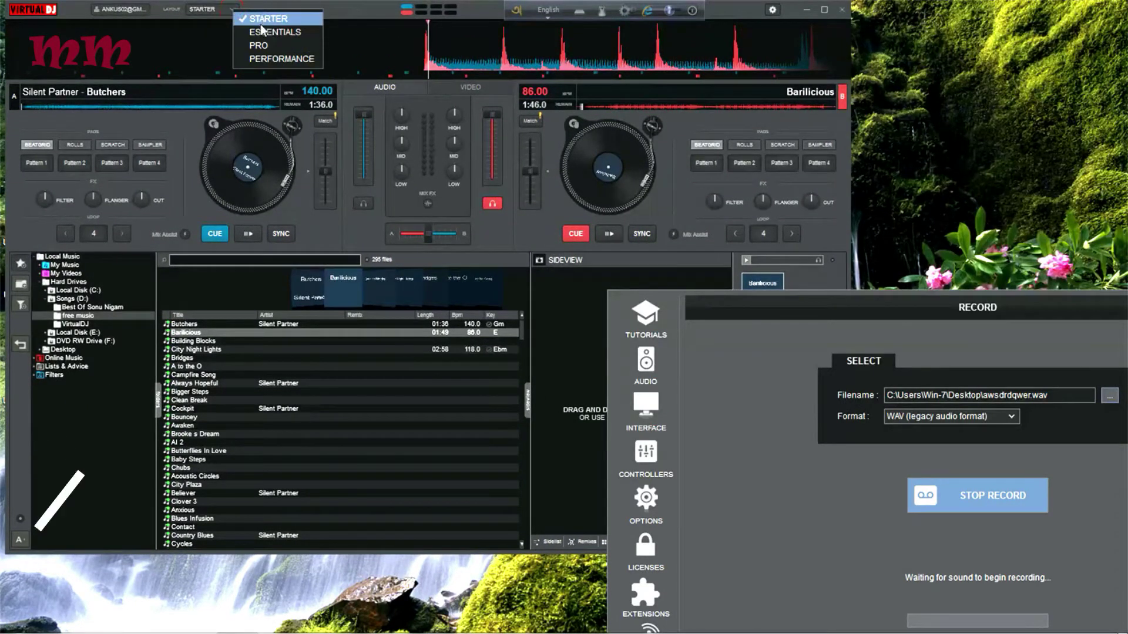
pyautogui.click(157, 39)
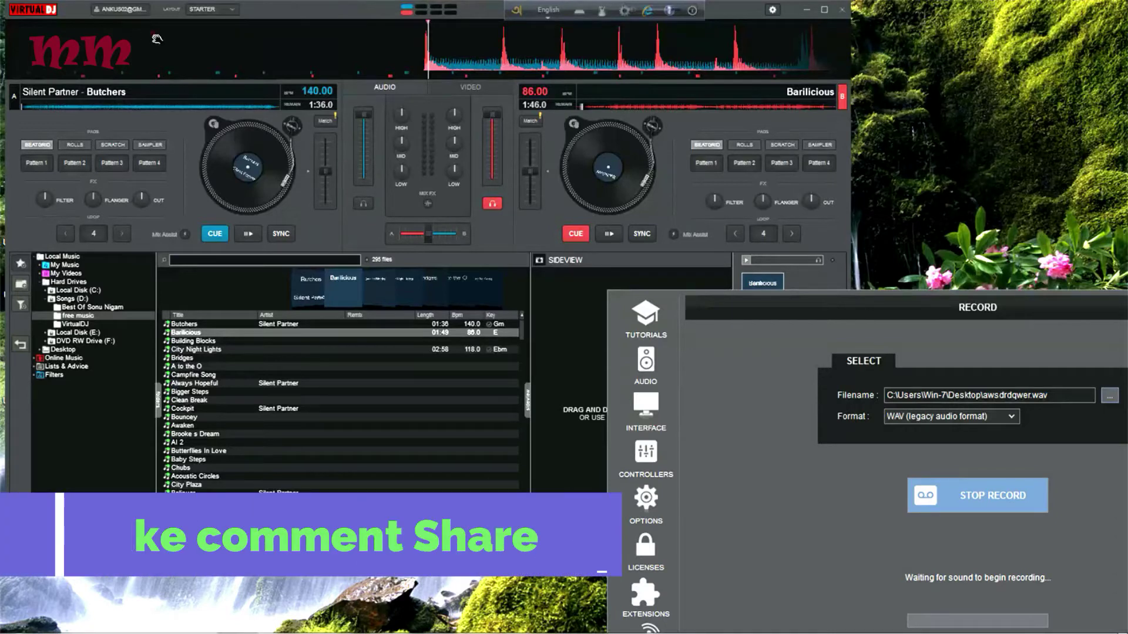
# Play Butchers on deck A, nudge its tempo to 140.30 BPM and lower its volume slightly
pyautogui.click(245, 233)
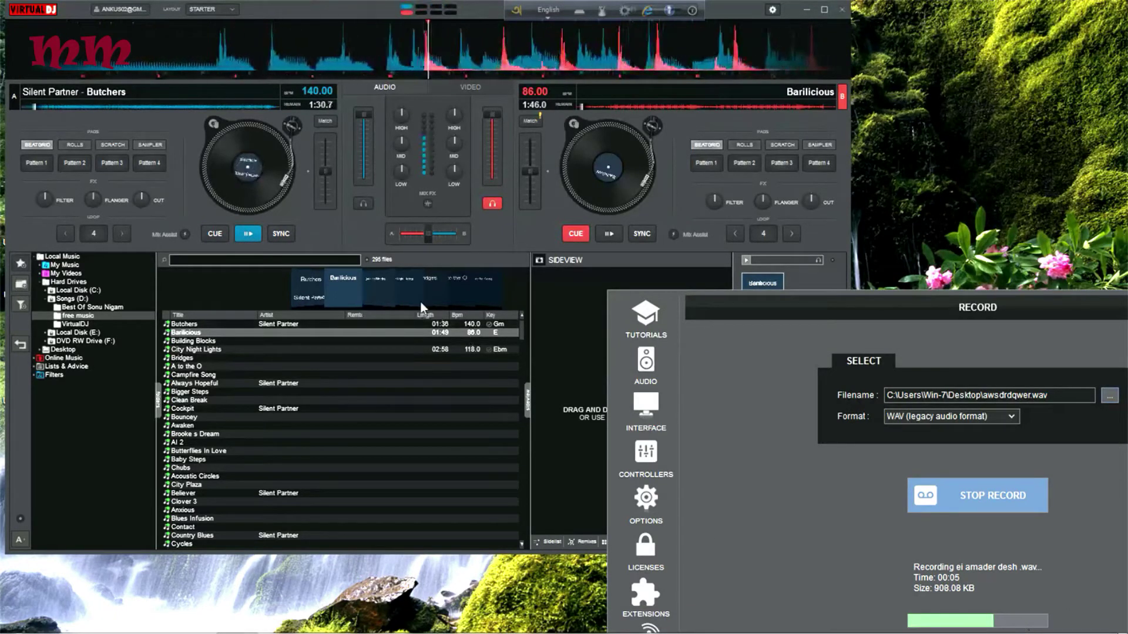
pyautogui.click(1012, 418)
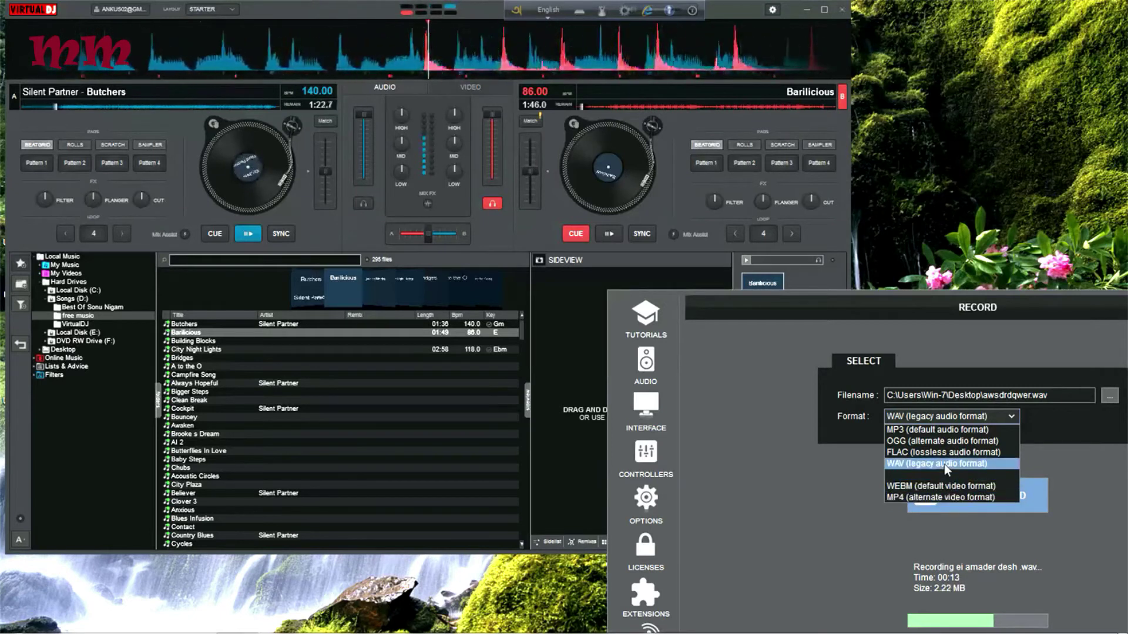
pyautogui.click(810, 491)
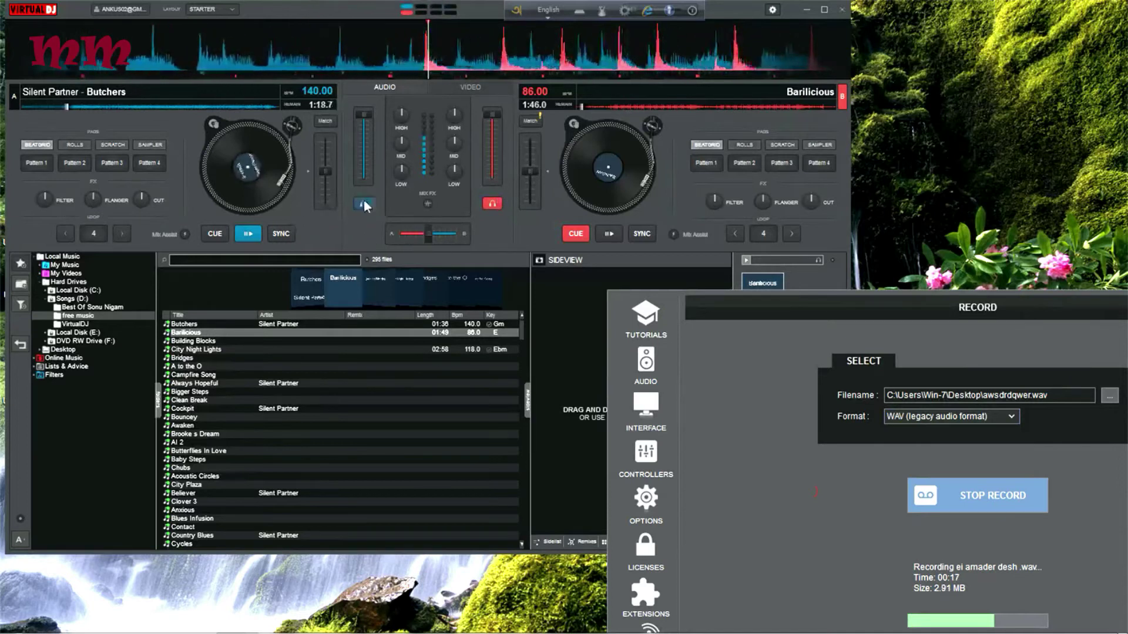
pyautogui.moveTo(328, 171)
pyautogui.mouseDown()
pyautogui.moveTo(328, 142)
pyautogui.moveTo(323, 206)
pyautogui.moveTo(325, 169)
pyautogui.mouseUp()
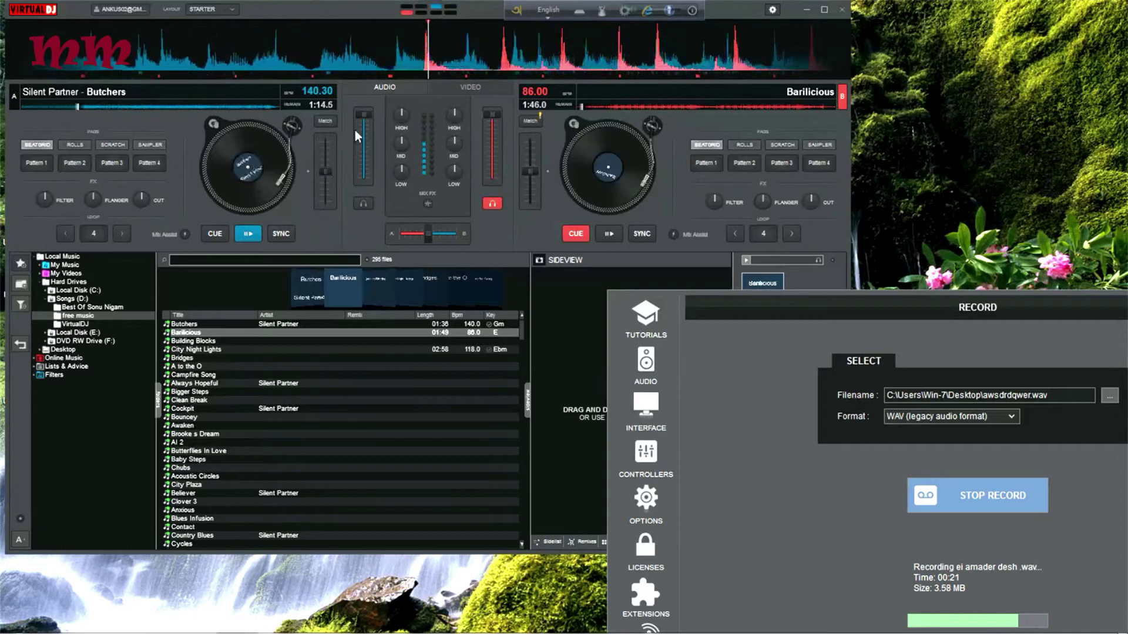
pyautogui.moveTo(364, 118)
pyautogui.mouseDown()
pyautogui.moveTo(363, 153)
pyautogui.moveTo(361, 111)
pyautogui.moveTo(361, 143)
pyautogui.moveTo(361, 122)
pyautogui.mouseUp()
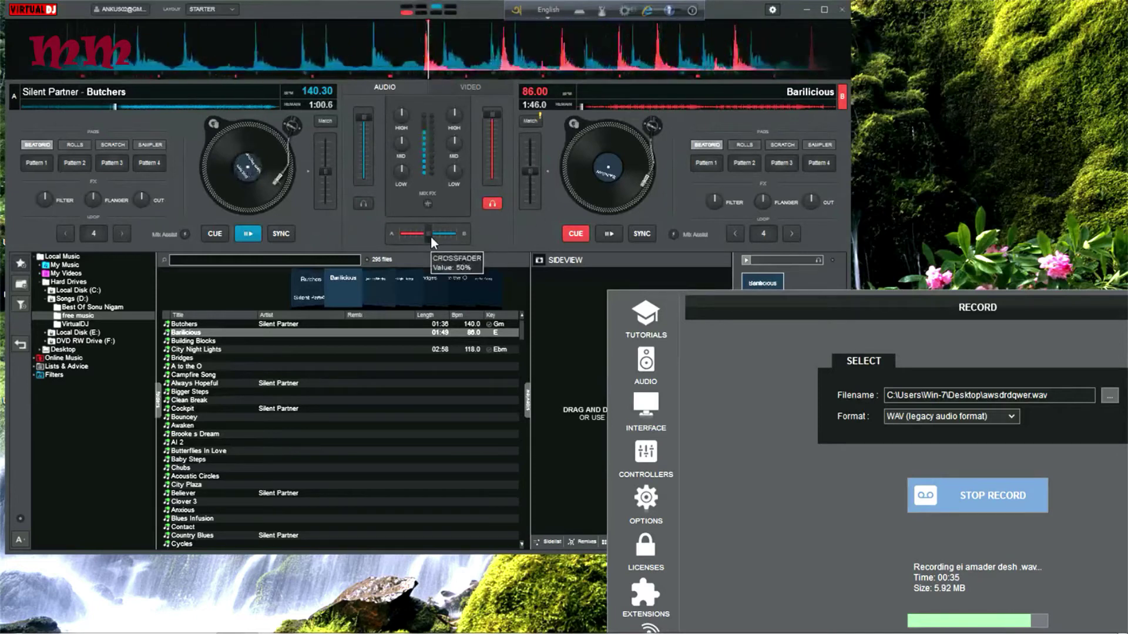
# Move the crossfader to 100% toward deck B and start playing Barilicious on that deck
pyautogui.moveTo(429, 236); pyautogui.dragTo(457, 236)
pyautogui.click(606, 232)
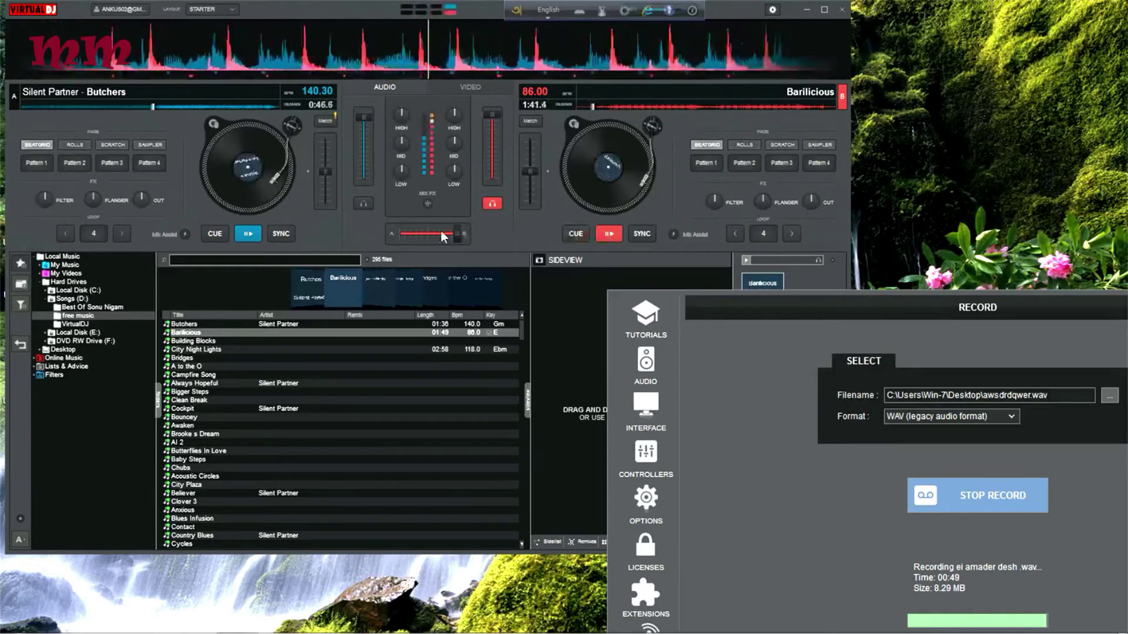
pyautogui.moveTo(491, 114)
pyautogui.mouseDown()
pyautogui.moveTo(496, 140)
pyautogui.moveTo(496, 116)
pyautogui.mouseUp()
pyautogui.click(457, 227)
pyautogui.moveTo(449, 230); pyautogui.dragTo(460, 227)
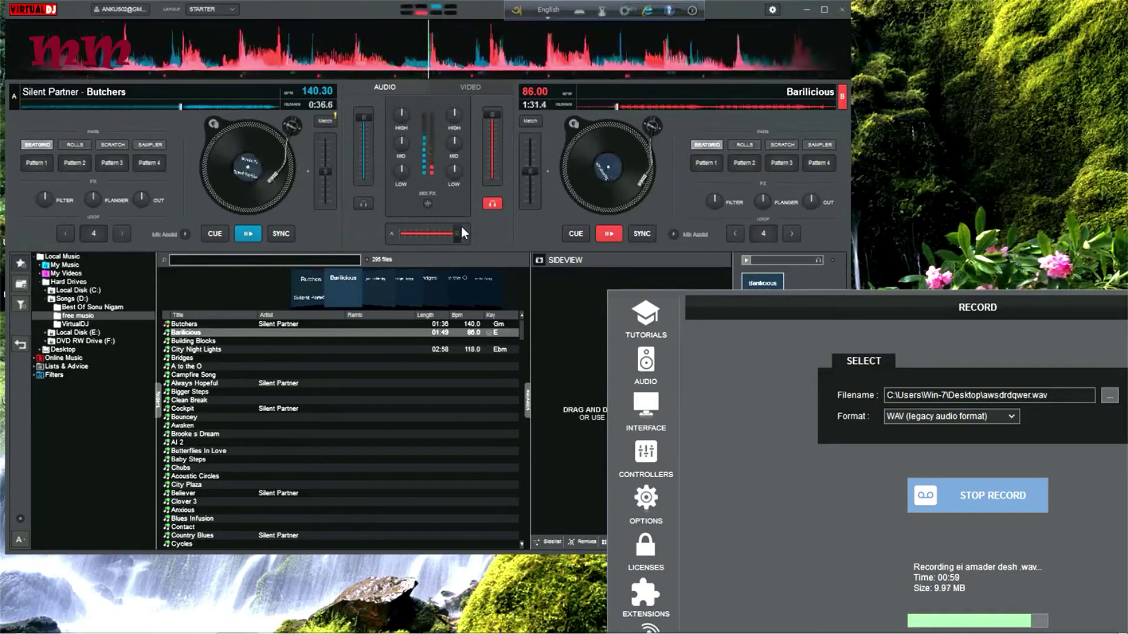
pyautogui.moveTo(460, 231)
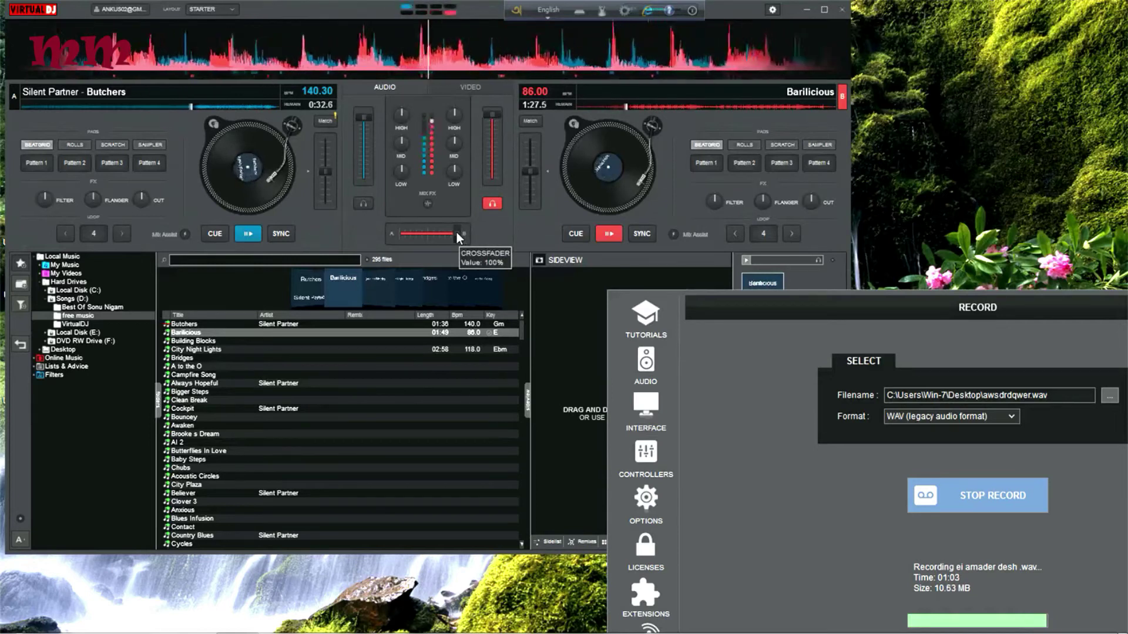
# Crossfade back and forth between decks A and B while recording, ending fully on deck B
pyautogui.moveTo(456, 231); pyautogui.dragTo(388, 249)
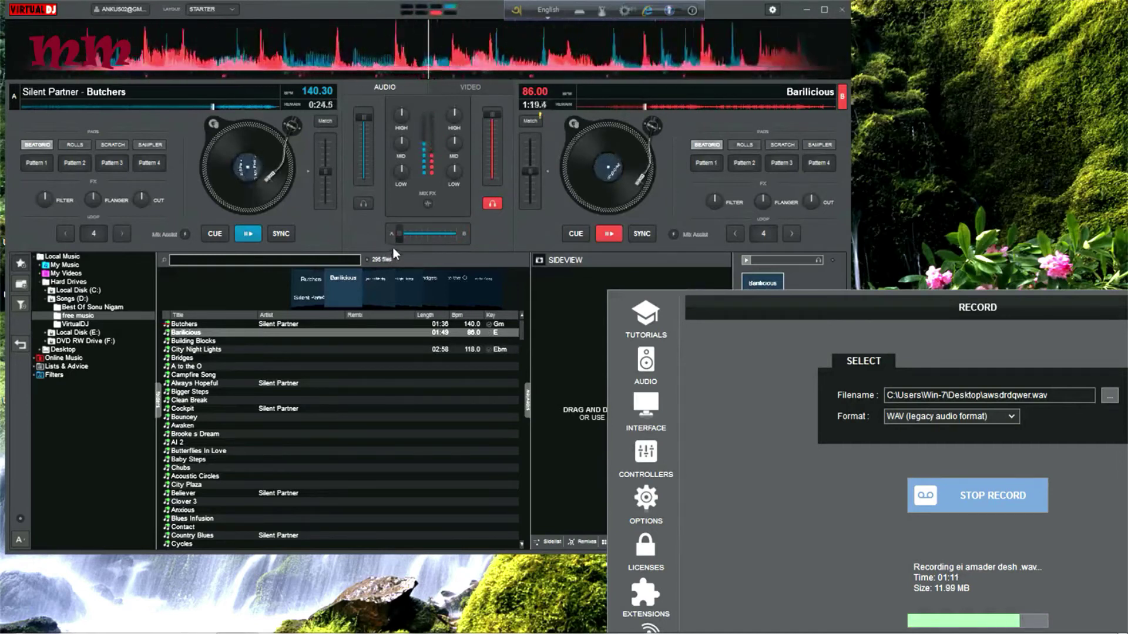
pyautogui.moveTo(397, 245); pyautogui.dragTo(463, 230)
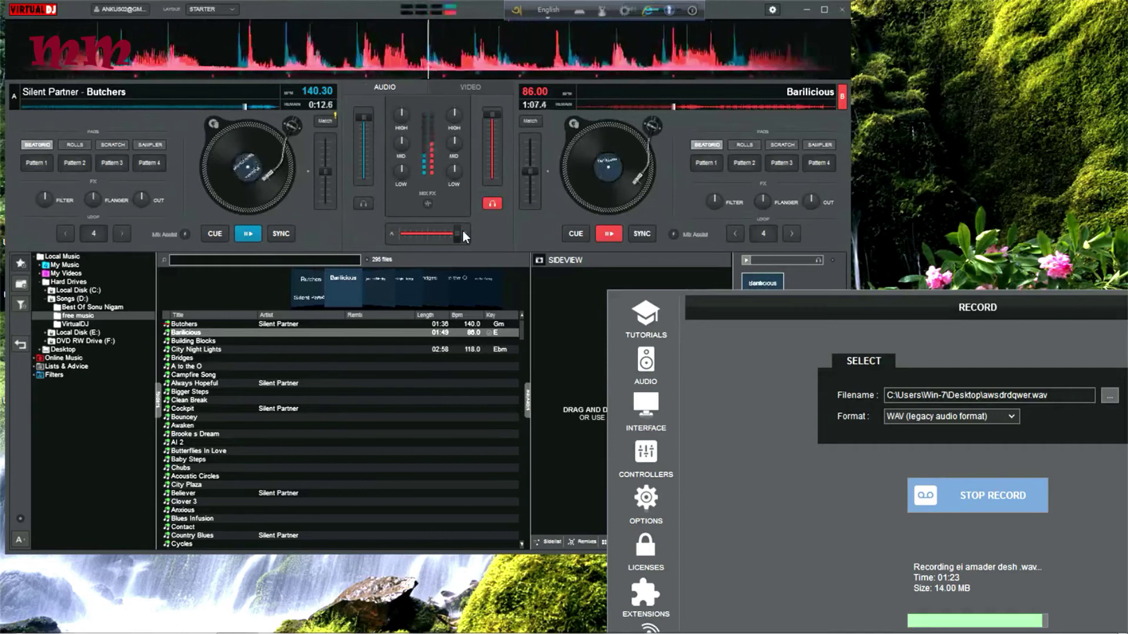
pyautogui.moveTo(463, 231)
pyautogui.mouseDown()
pyautogui.moveTo(405, 255)
pyautogui.moveTo(460, 250)
pyautogui.mouseUp()
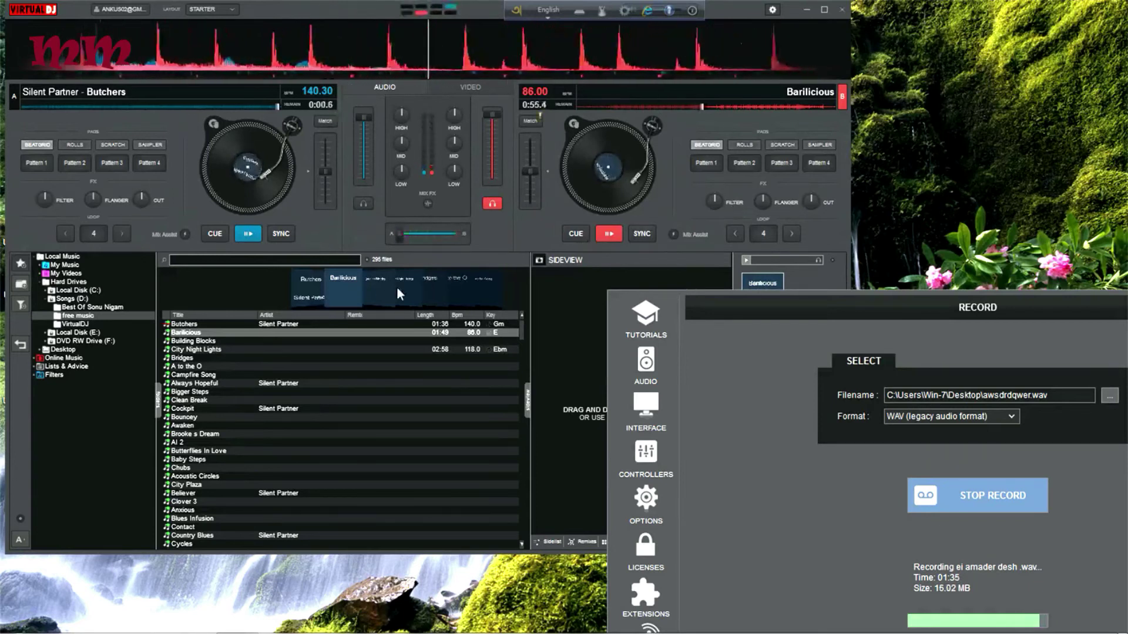
pyautogui.moveTo(457, 234)
pyautogui.mouseDown()
pyautogui.moveTo(399, 234)
pyautogui.moveTo(457, 234)
pyautogui.mouseUp()
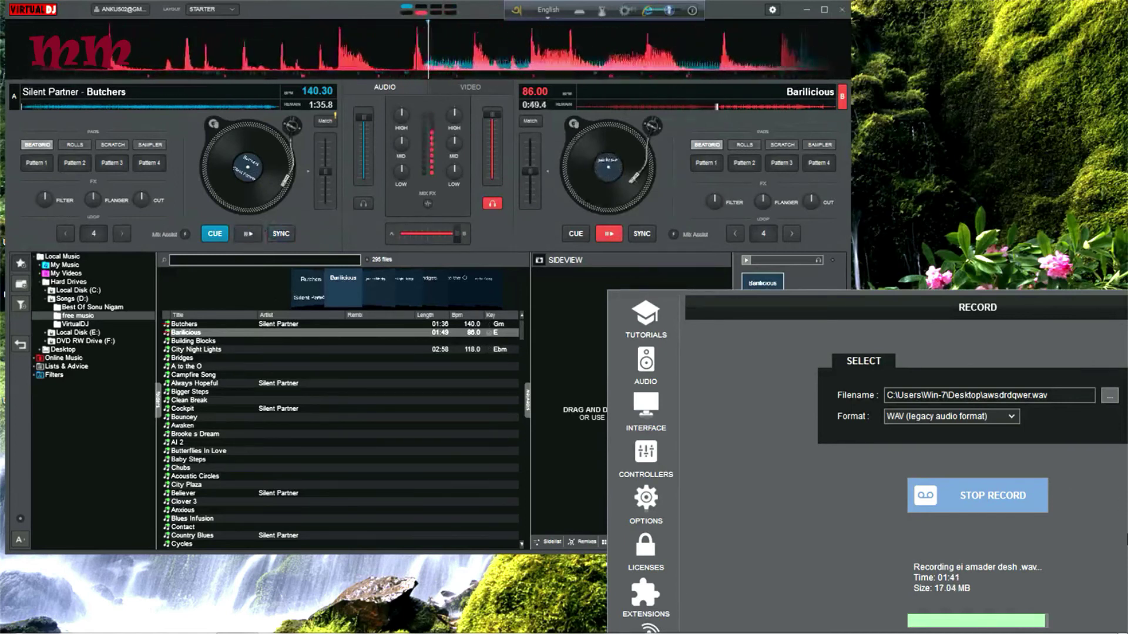
# Stop the mix recording and close the Record settings window
pyautogui.click(1002, 487)
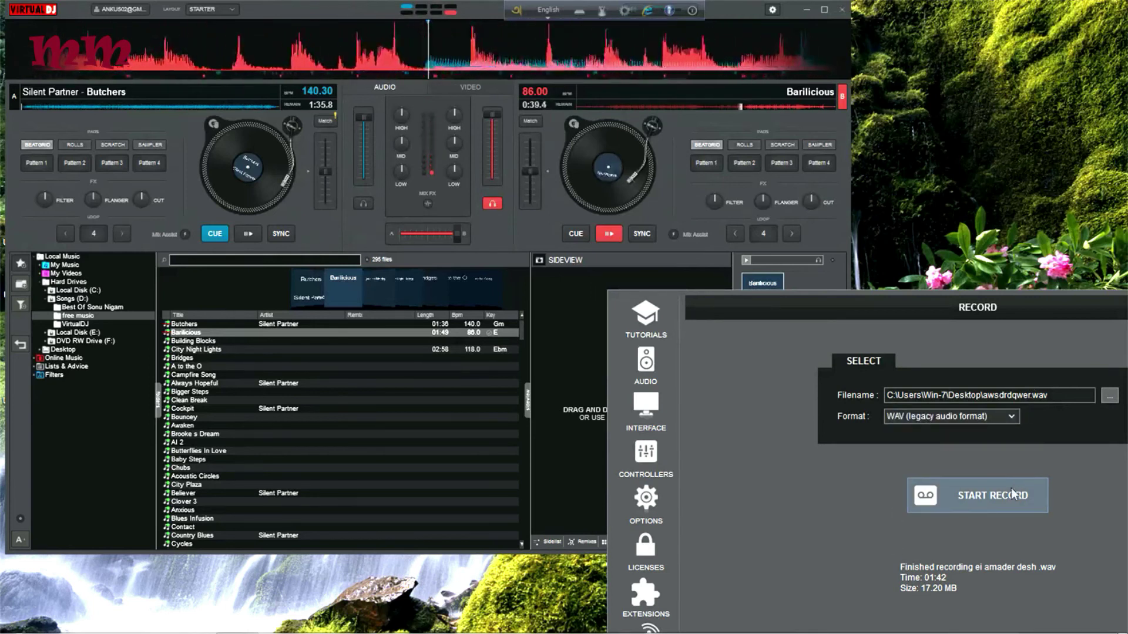
pyautogui.moveTo(1033, 312); pyautogui.dragTo(682, 303)
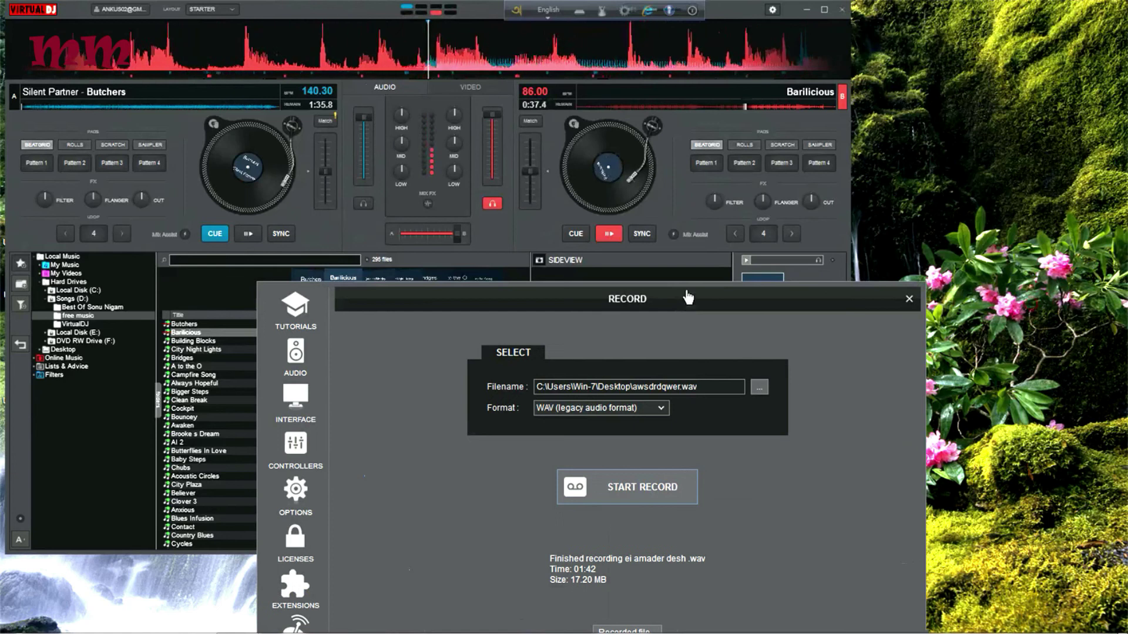
pyautogui.click(905, 302)
# Quit the DJ program, confirming the exit while a song is still playing
pyautogui.click(842, 12)
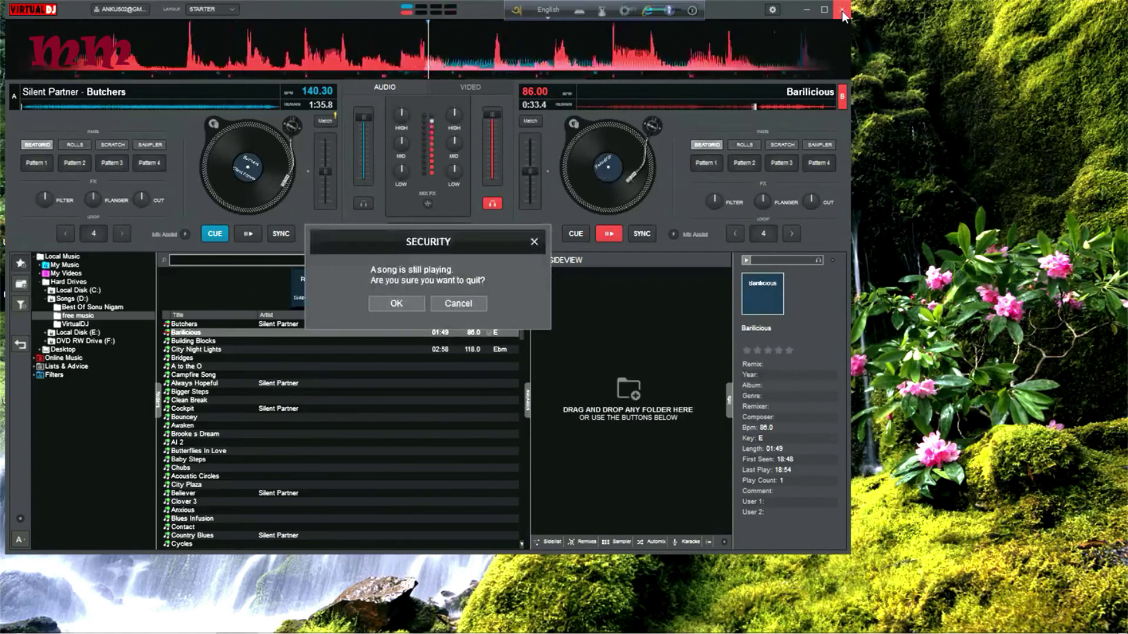
pyautogui.click(399, 303)
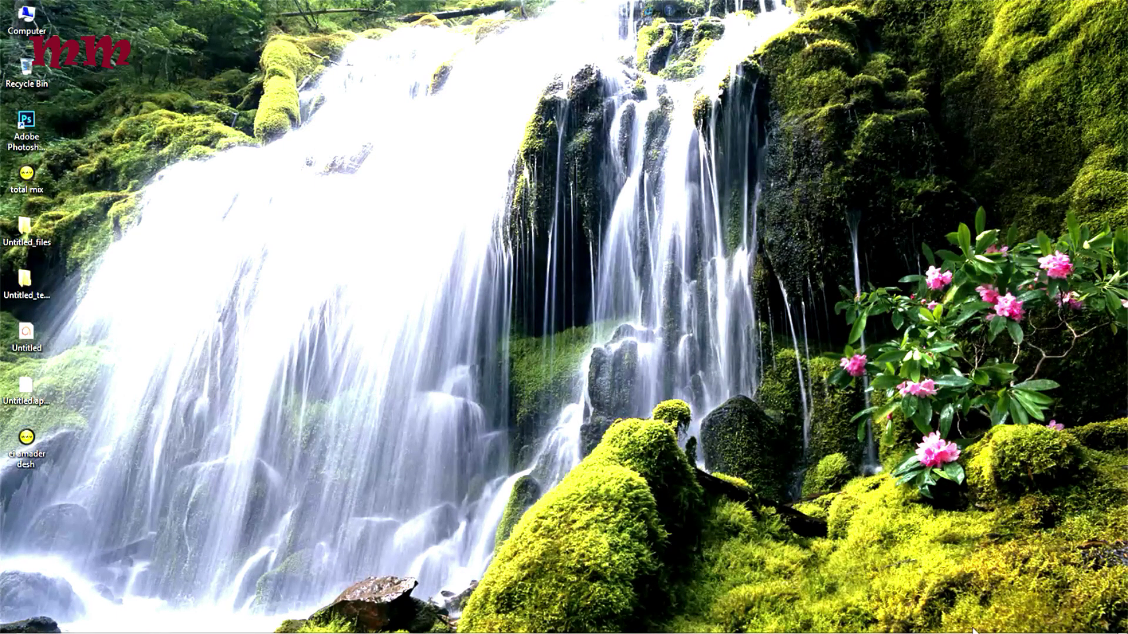
pyautogui.moveTo(973, 631)
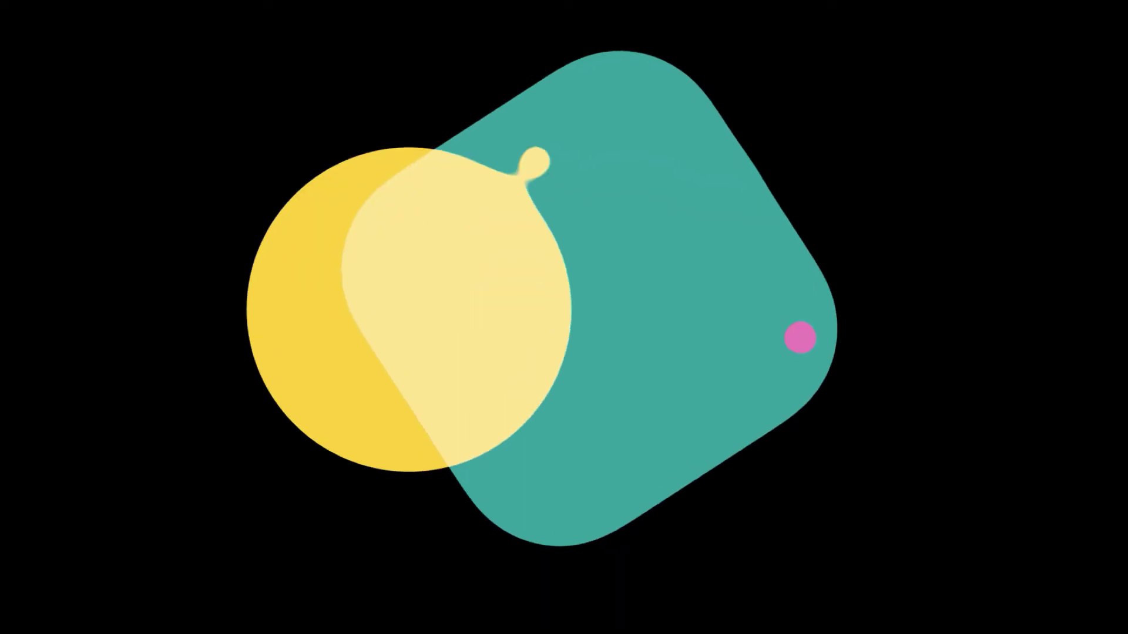